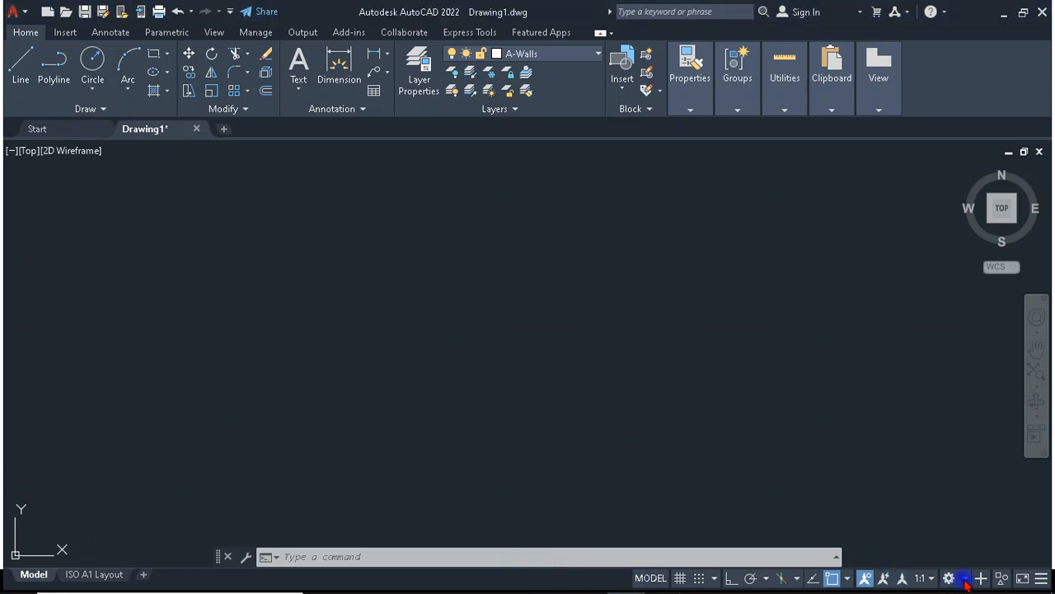
click(960, 579)
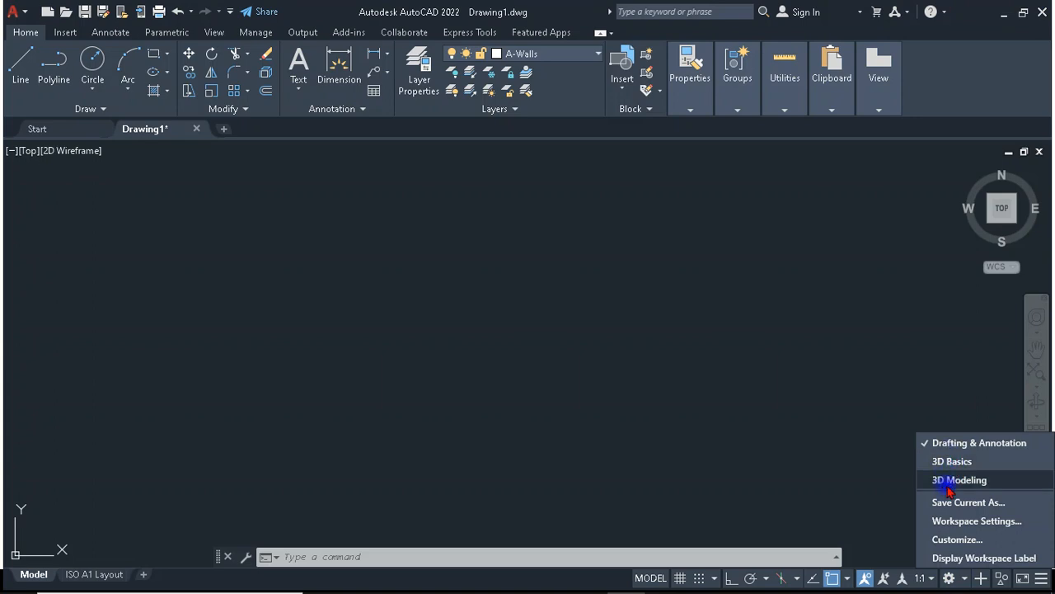
click(838, 476)
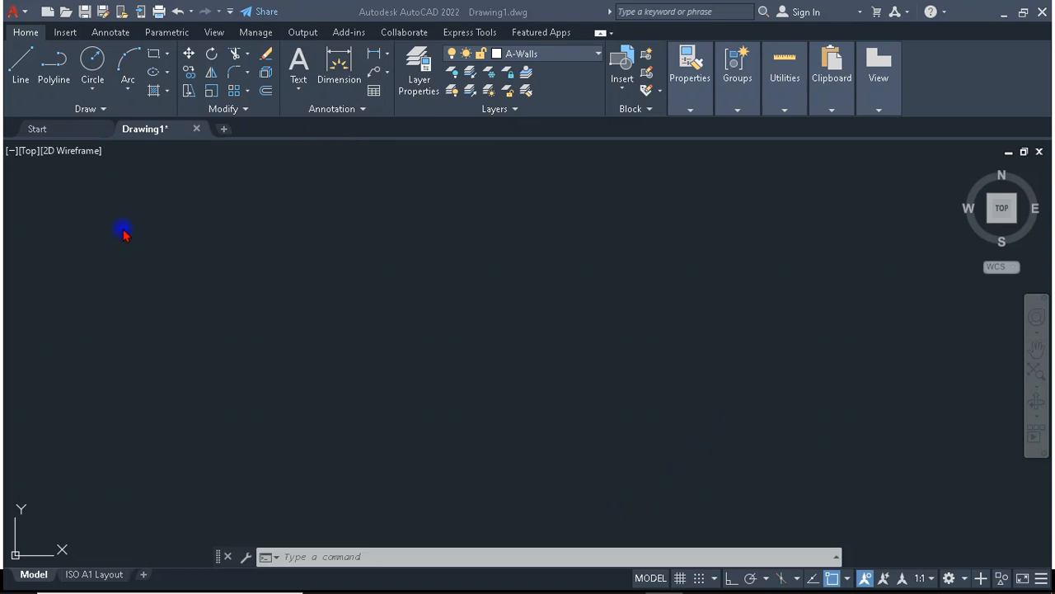
click(304, 261)
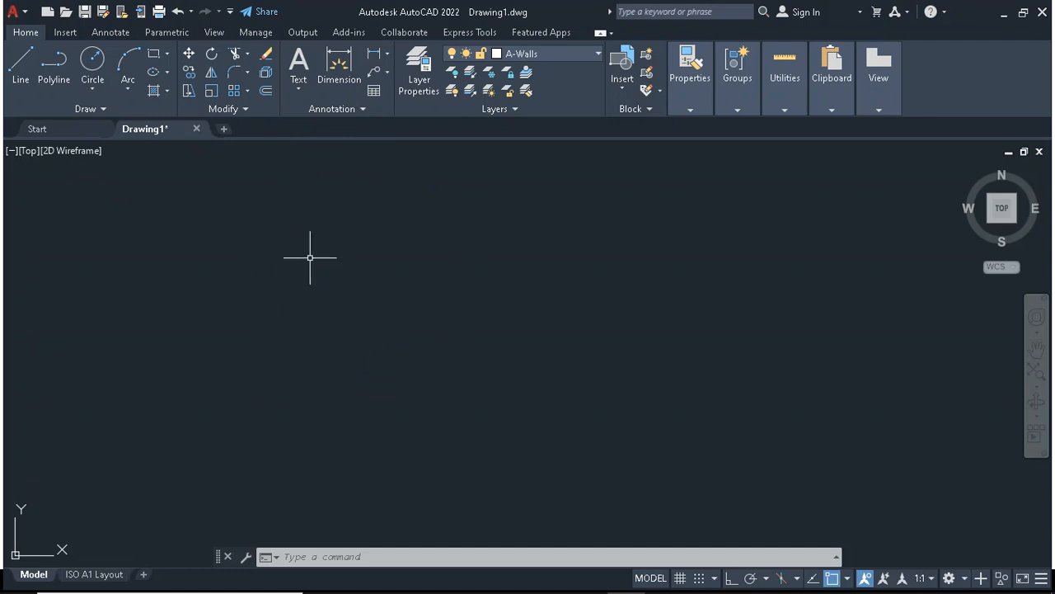
Close the ribbon with the RIBBONCLOSE command
text(RIBBONc)
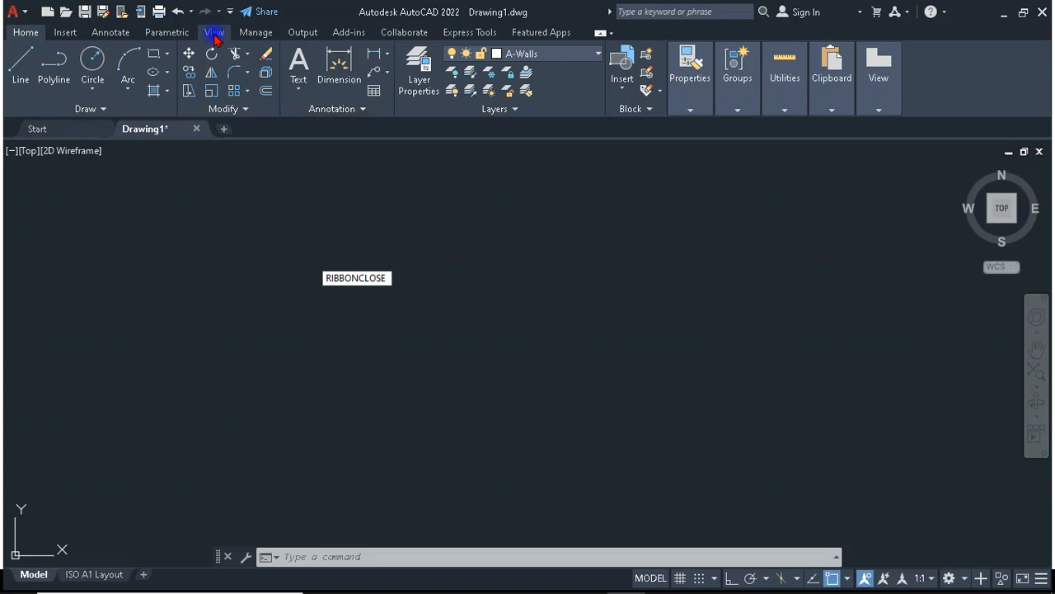
text(R)
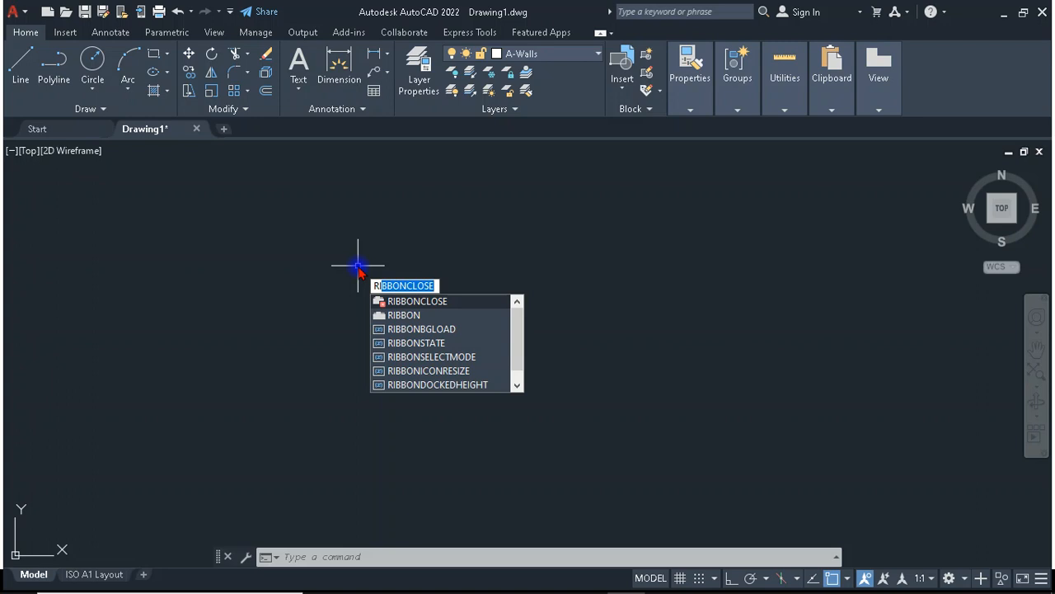
text(IBB)
click(410, 302)
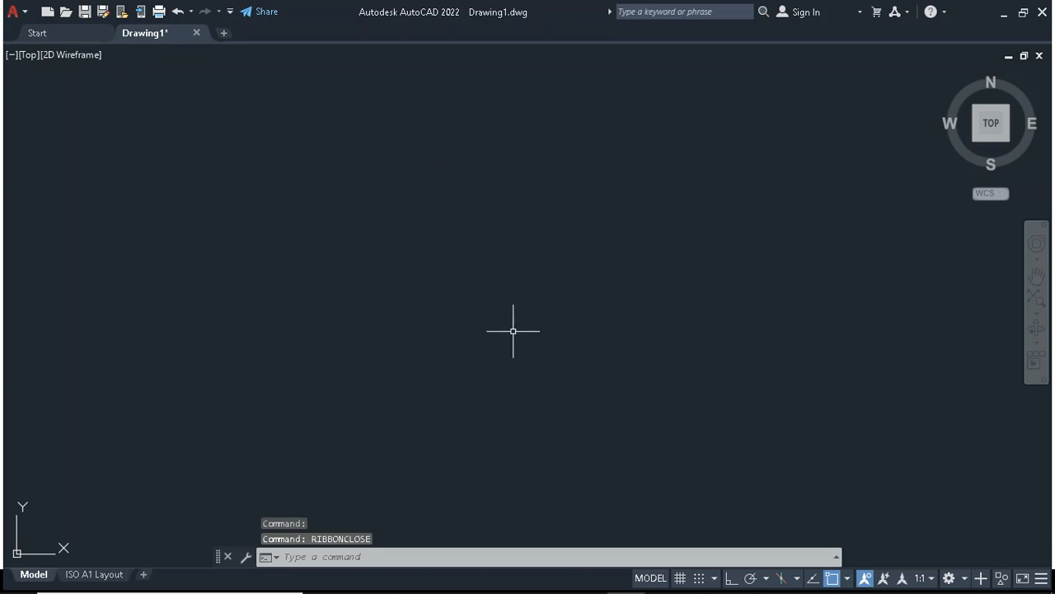
Turn off Display File Tabs in the display options, apply the change, and dismiss the 360 Total Security notification
text(op)
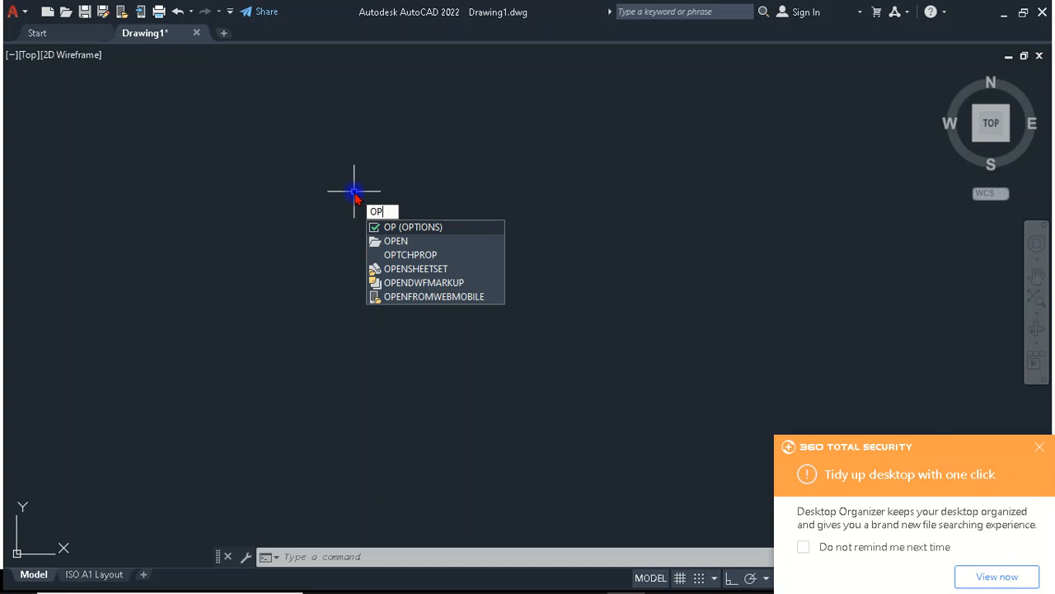
key(Return)
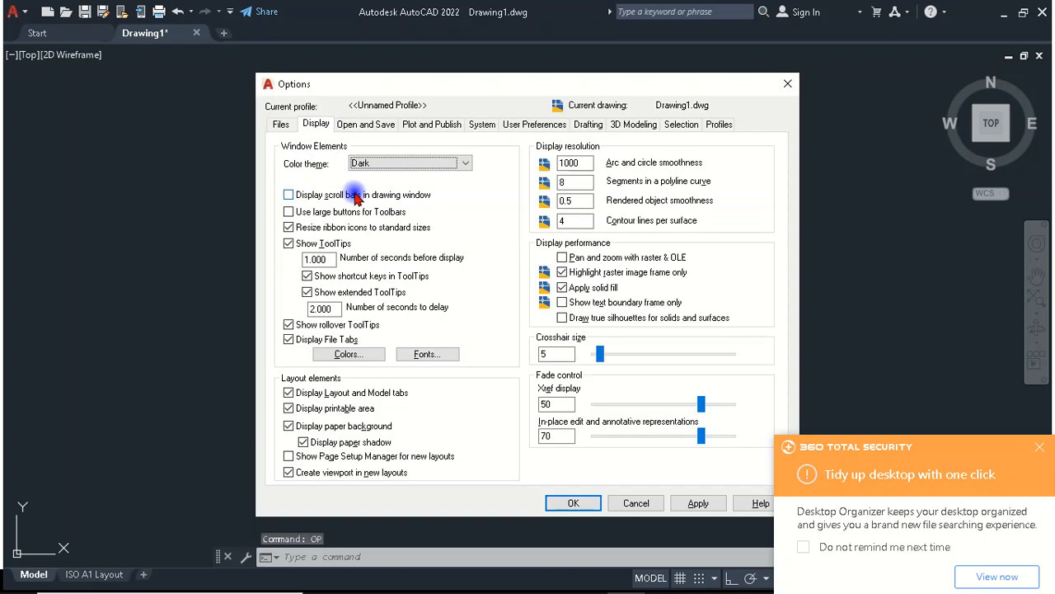
click(289, 340)
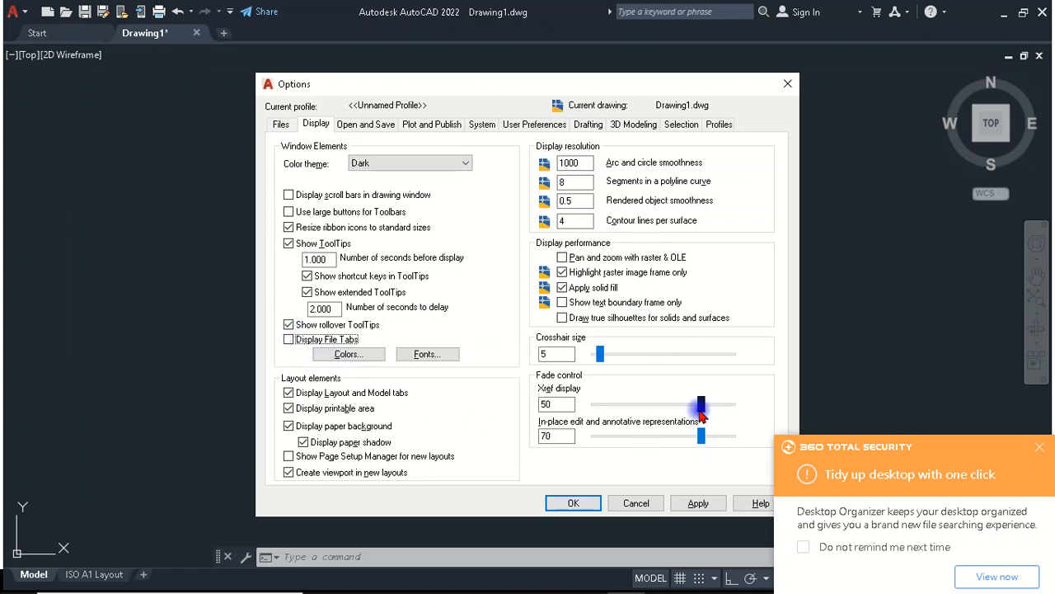
click(693, 506)
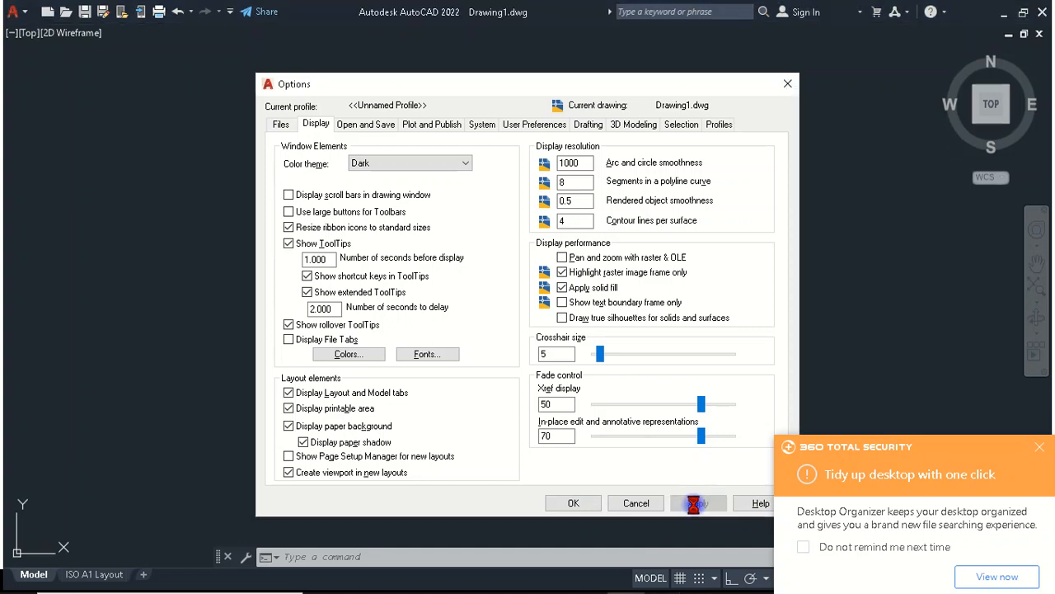
click(575, 504)
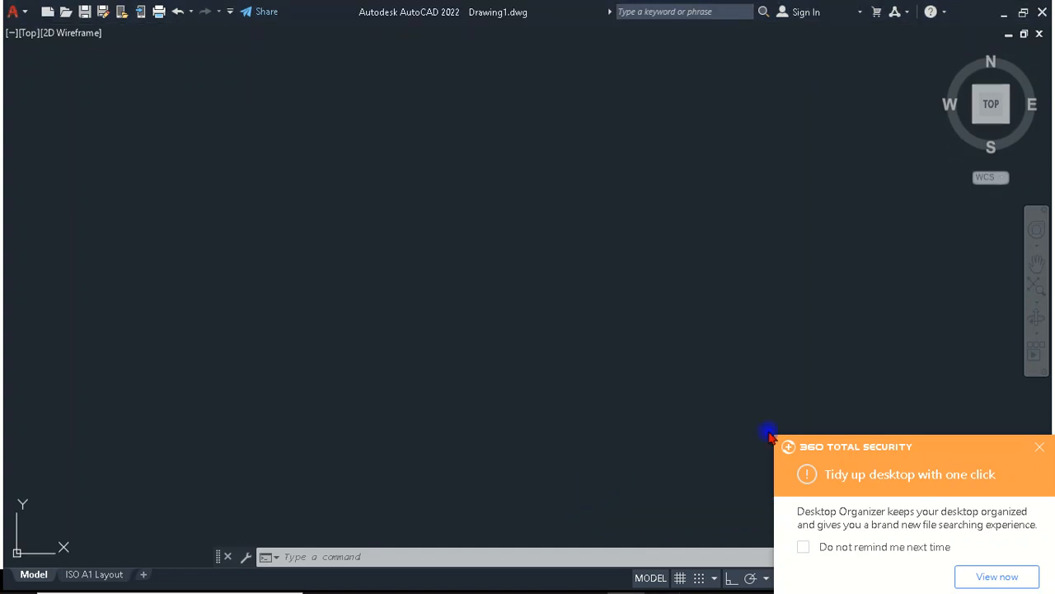
click(1038, 447)
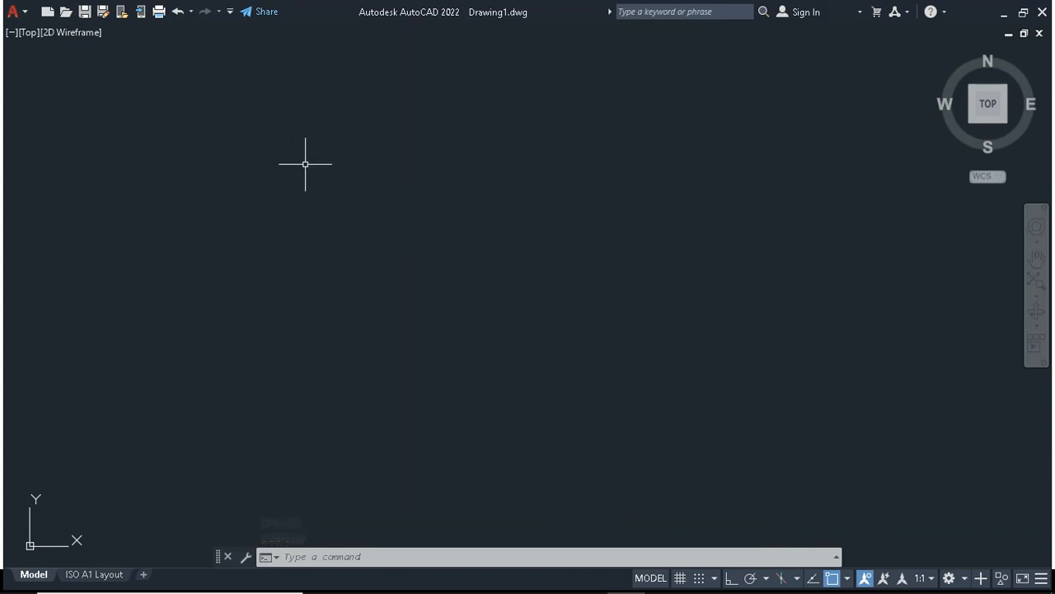
Show the Draw toolbar with the -TOOLBAR command and place it floating in the upper part of the drawing area
text(TO)
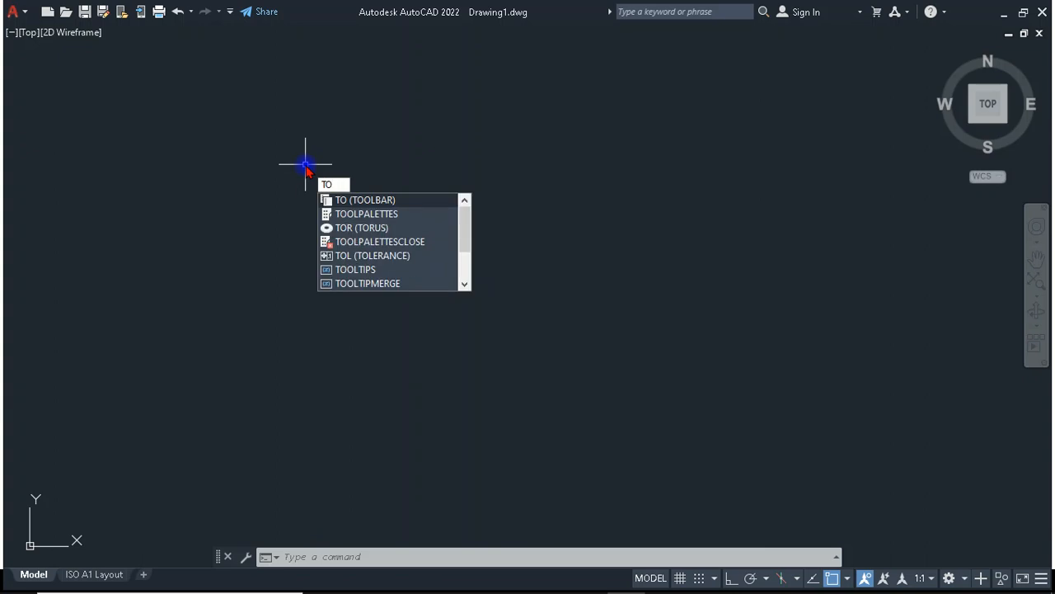
text(OLBAR)
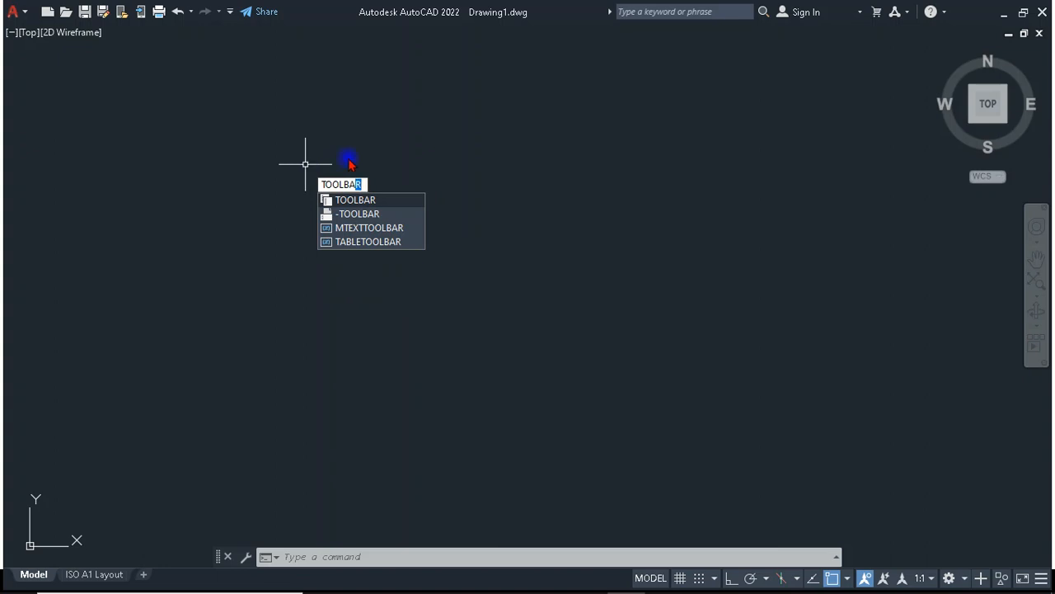
click(366, 215)
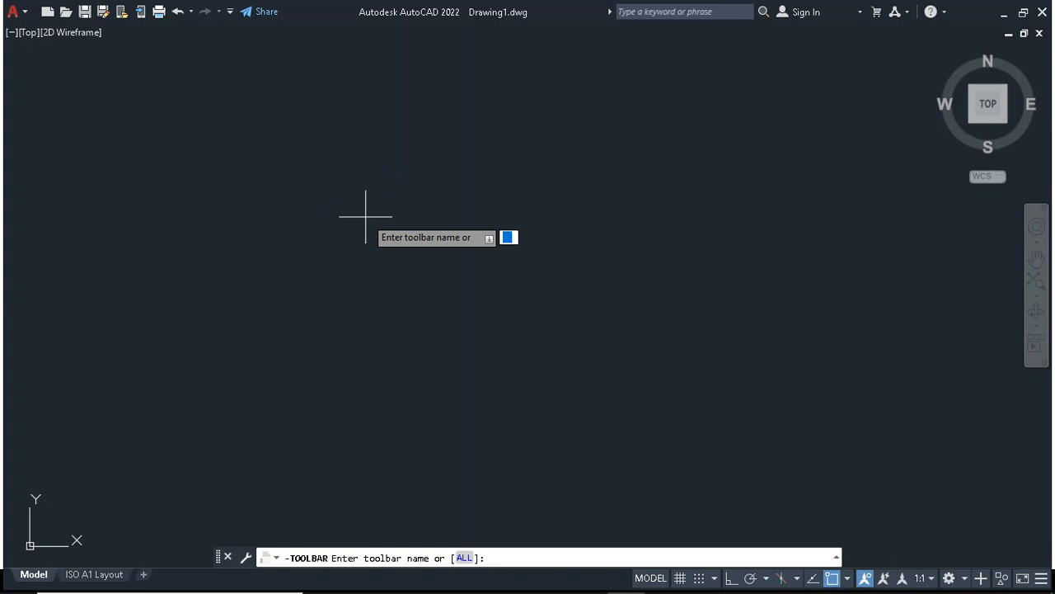
text(dre)
key(BackSpace)
text(aw)
key(Return)
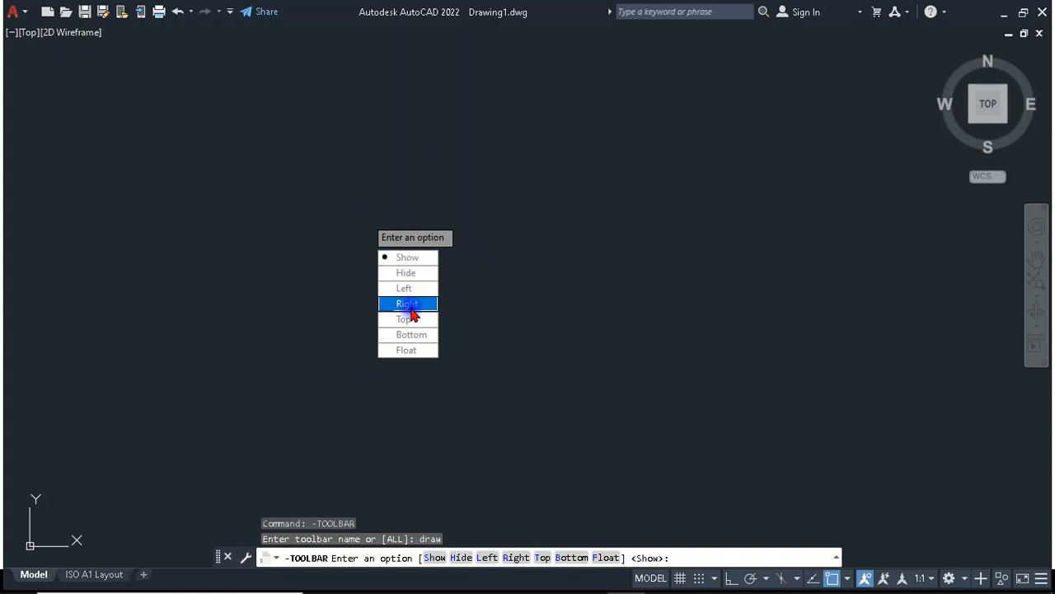
click(406, 259)
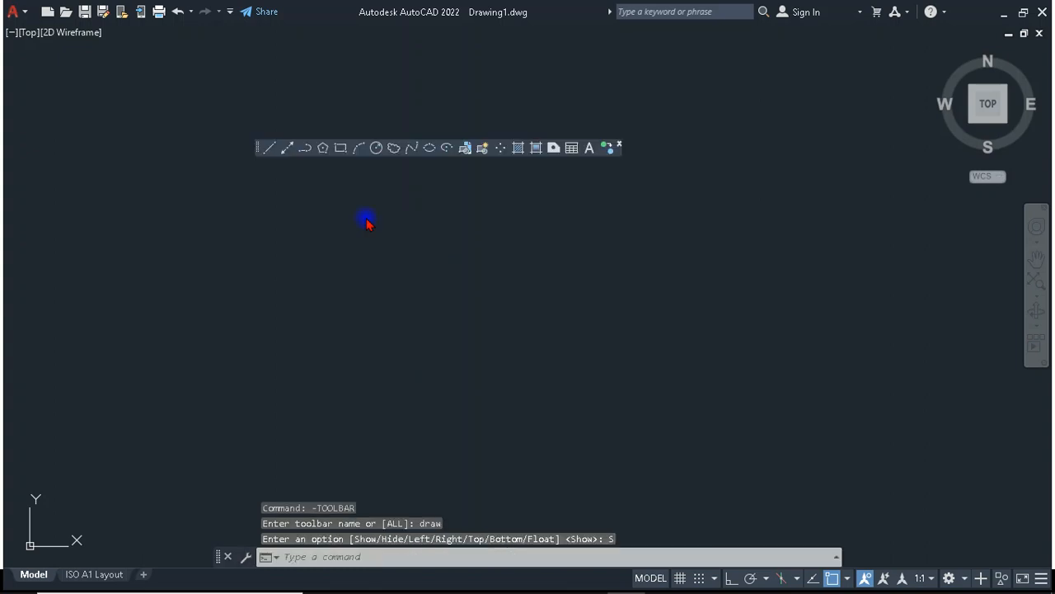
mouse_move(257, 147)
mouse_down()
mouse_move(247, 212)
mouse_move(236, 184)
mouse_move(259, 205)
mouse_move(259, 178)
mouse_up()
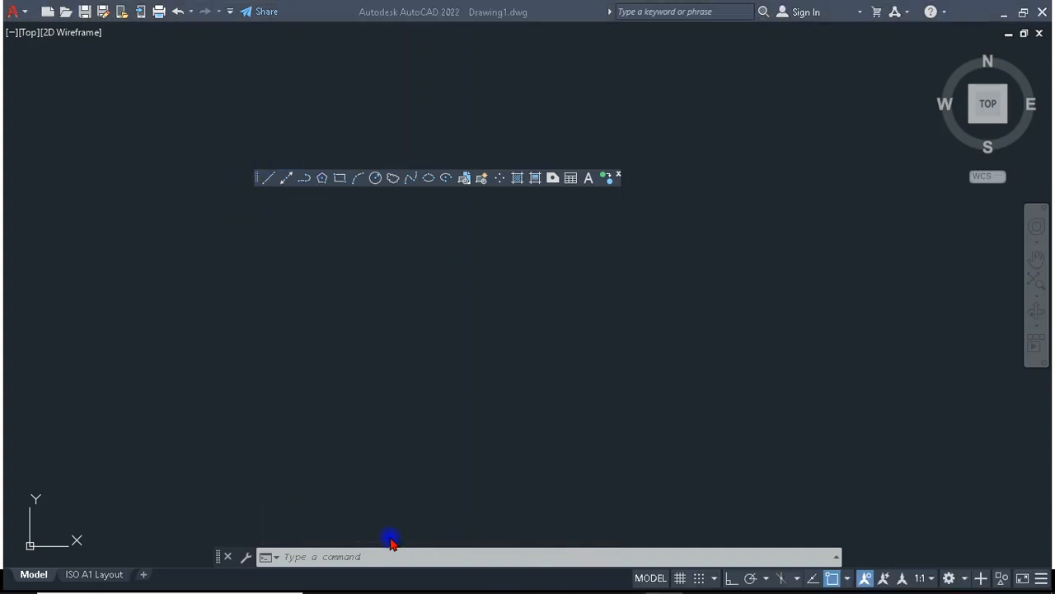
Show the Modify toolbar and dock it horizontally above the drawing area
right_click(262, 179)
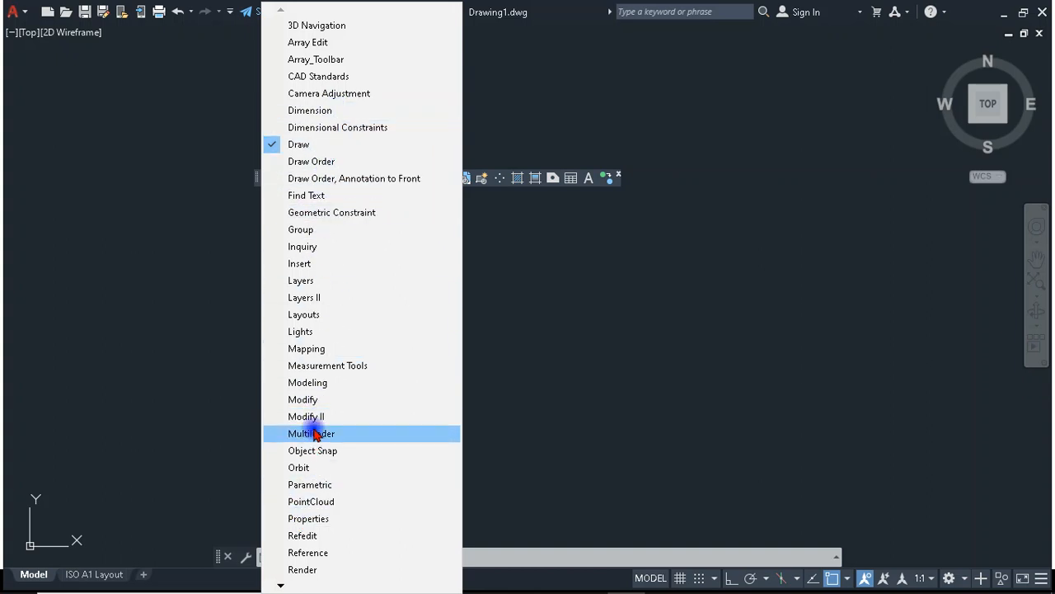
click(306, 400)
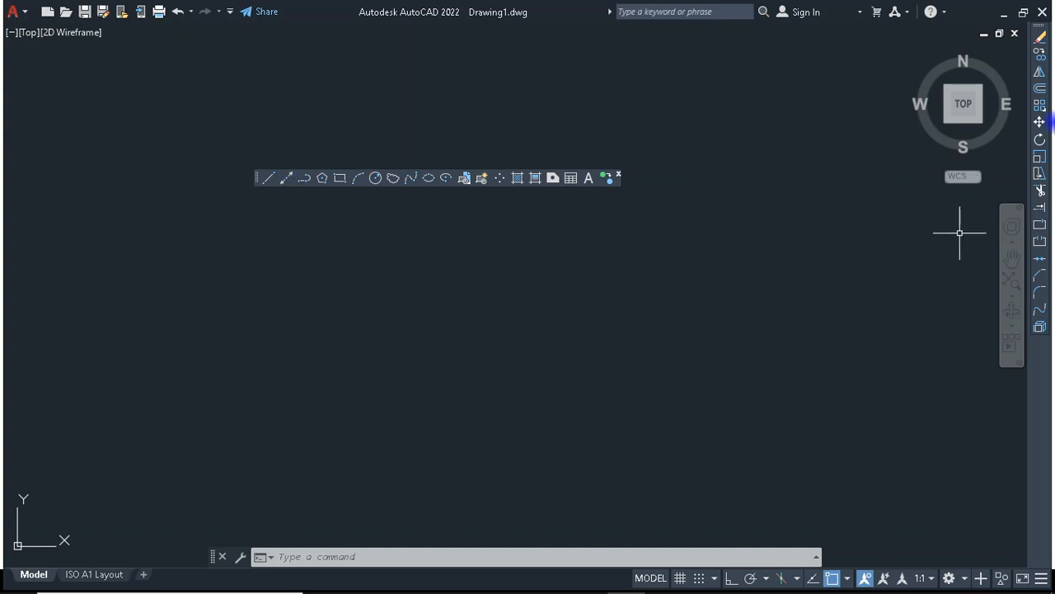
drag(1040, 29, 258, 46)
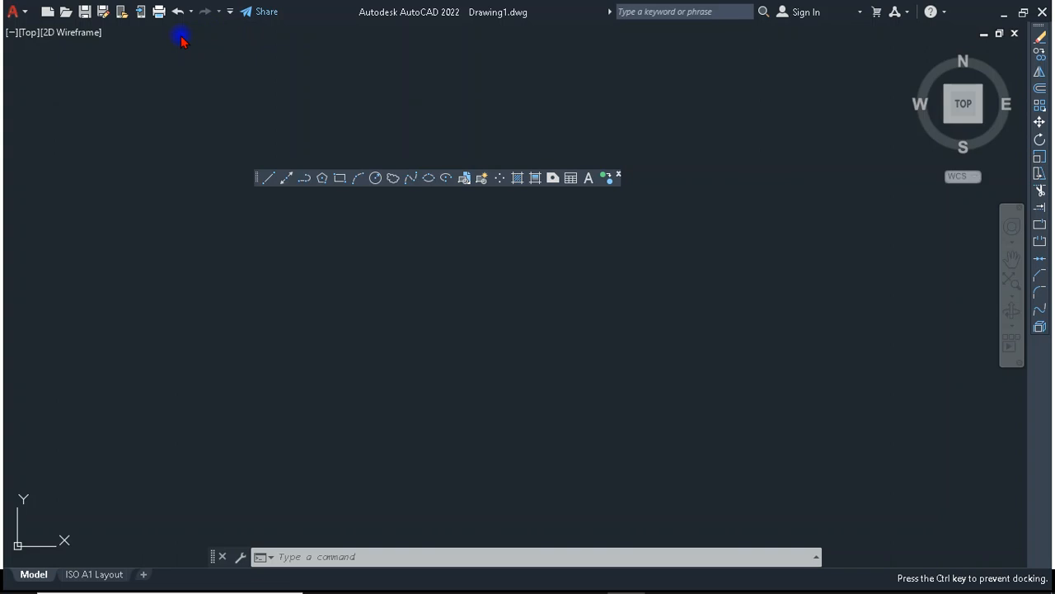
drag(177, 41, 176, 31)
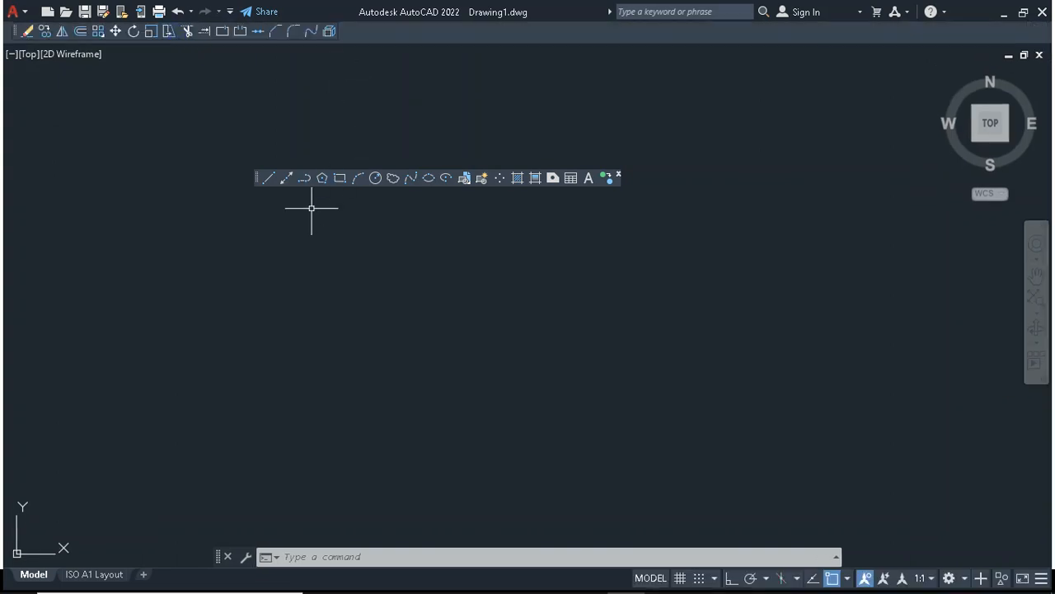
Show the Modeling toolbar and dock it in the same row, after the Modify toolbar
right_click(265, 180)
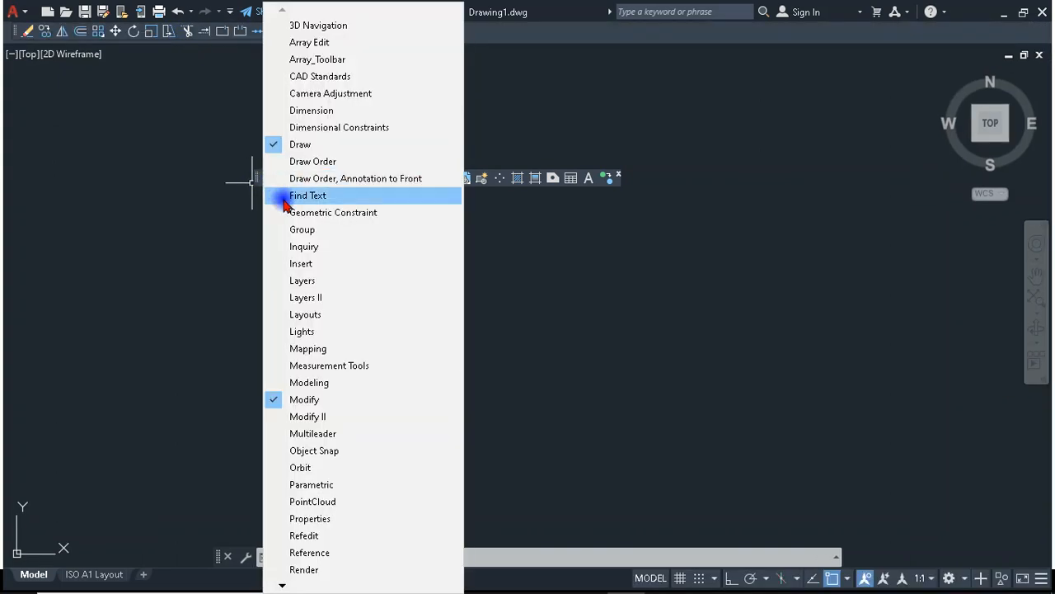
click(317, 385)
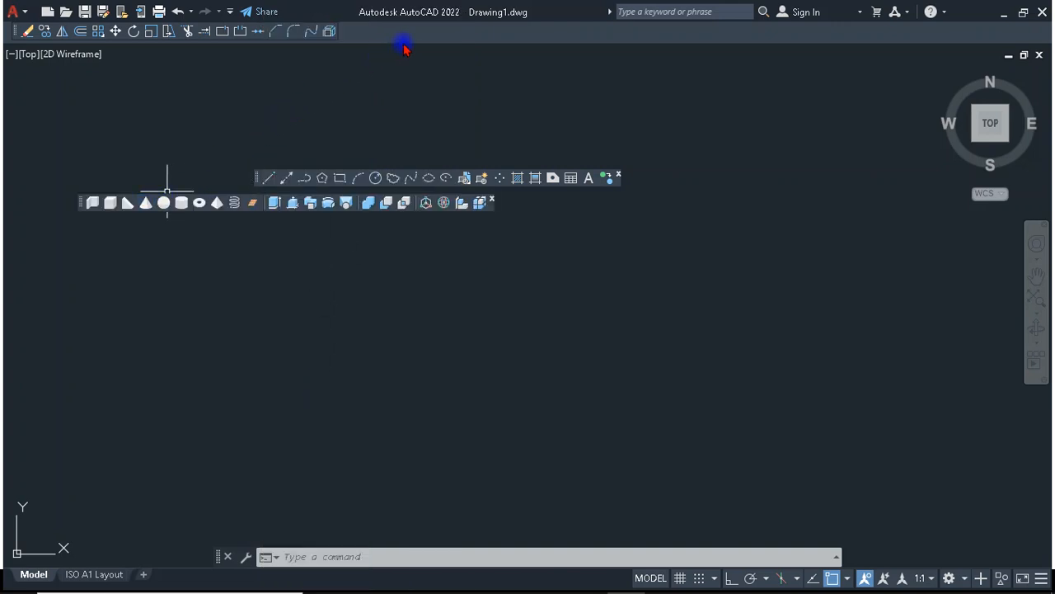
mouse_move(83, 203)
mouse_down()
mouse_move(247, 125)
mouse_move(353, 33)
mouse_move(467, 43)
mouse_move(553, 36)
mouse_up()
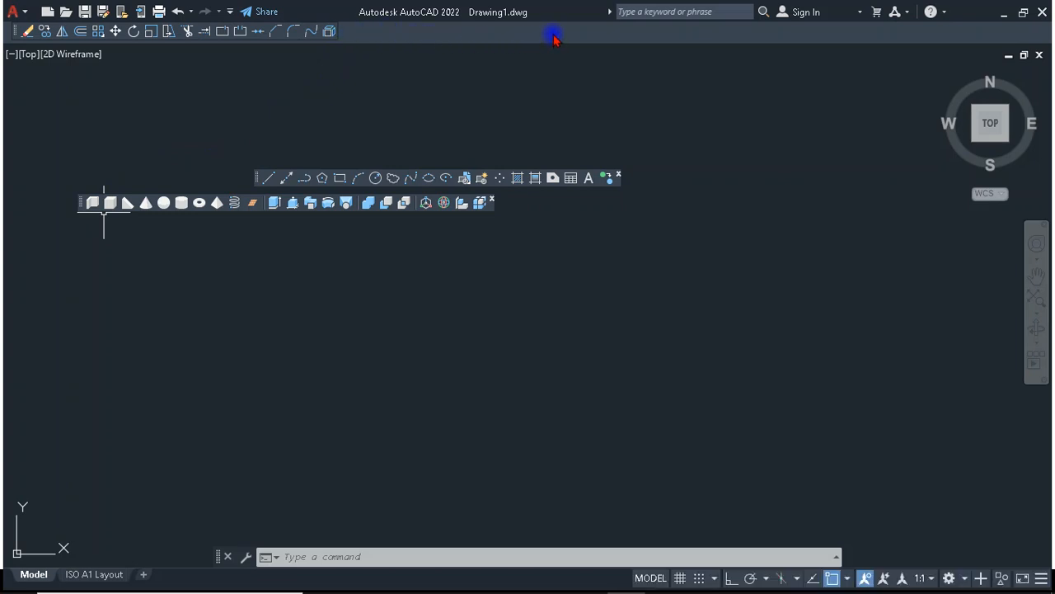
Show the Dimension toolbar and dock it in a second row beneath the Modify toolbar
right_click(262, 180)
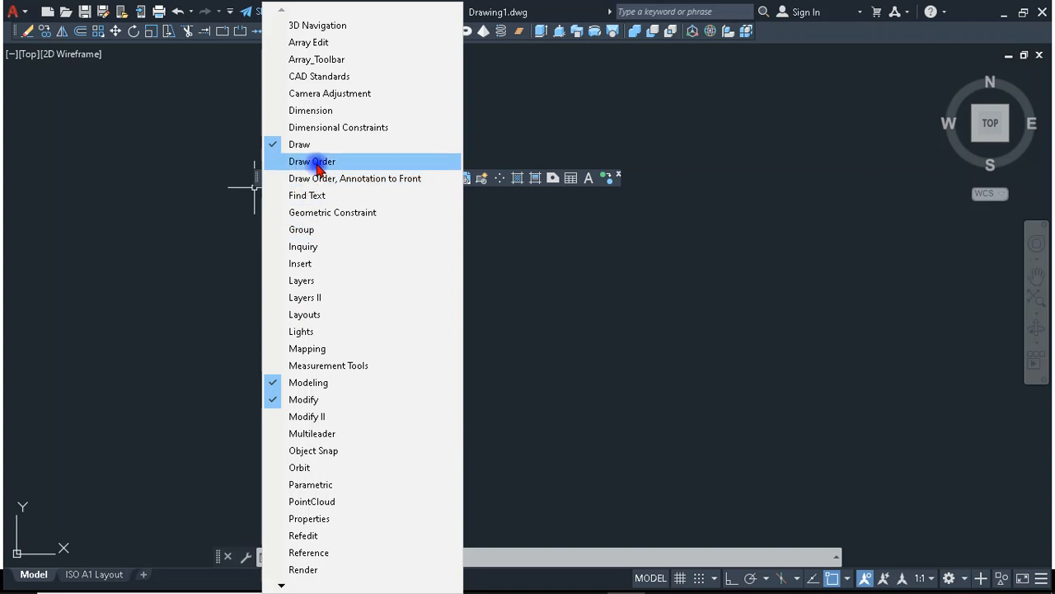
click(311, 110)
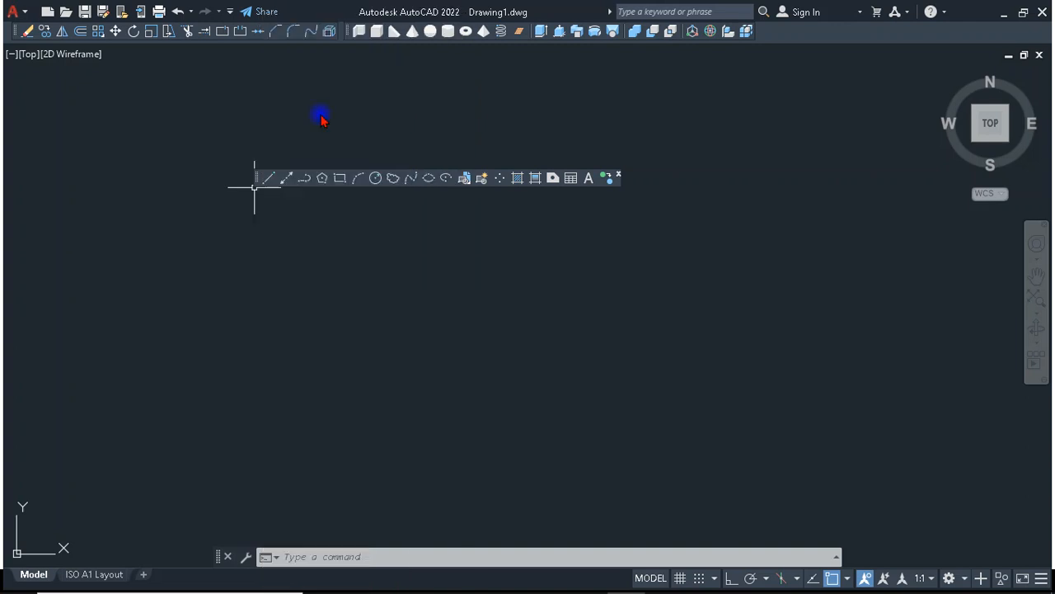
mouse_move(81, 107)
mouse_down()
mouse_move(198, 106)
mouse_move(359, 63)
mouse_move(146, 56)
mouse_move(198, 62)
mouse_move(178, 48)
mouse_up()
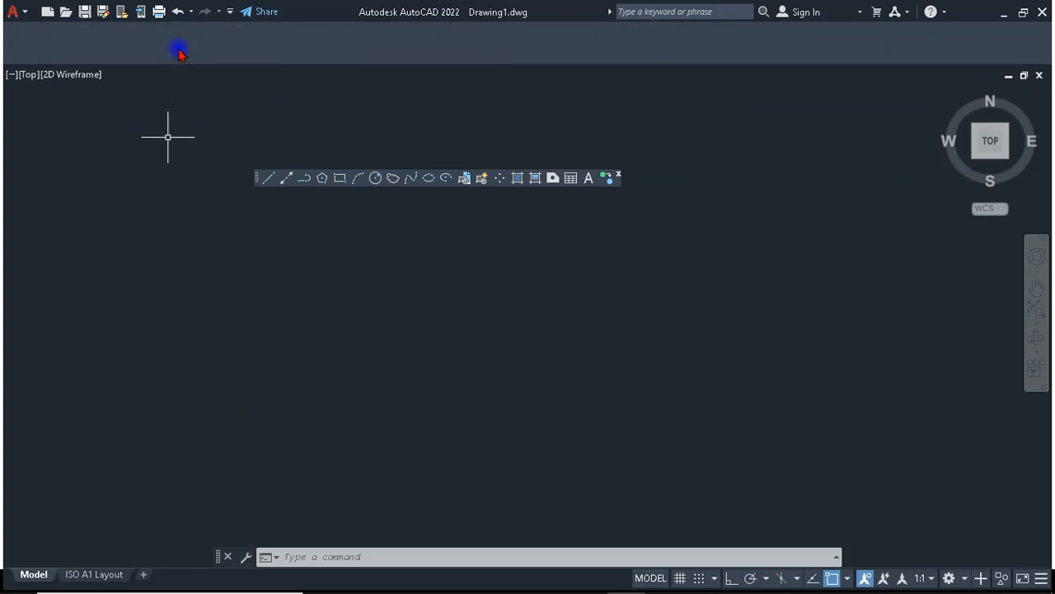
Show the Render toolbar and dock it after the Dimension toolbar, with the Draw toolbar docked next to it
right_click(264, 176)
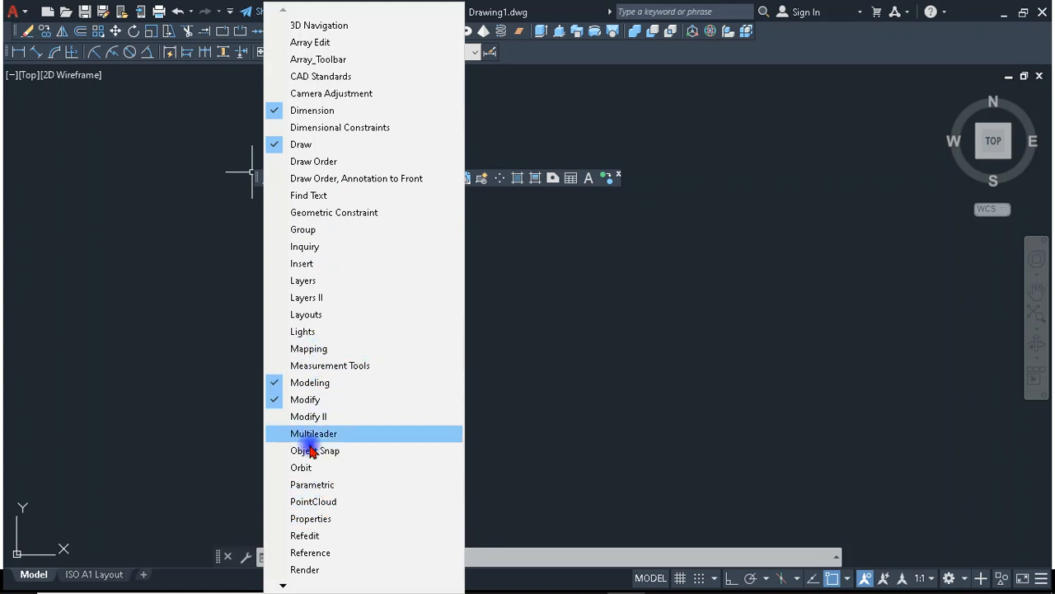
click(305, 570)
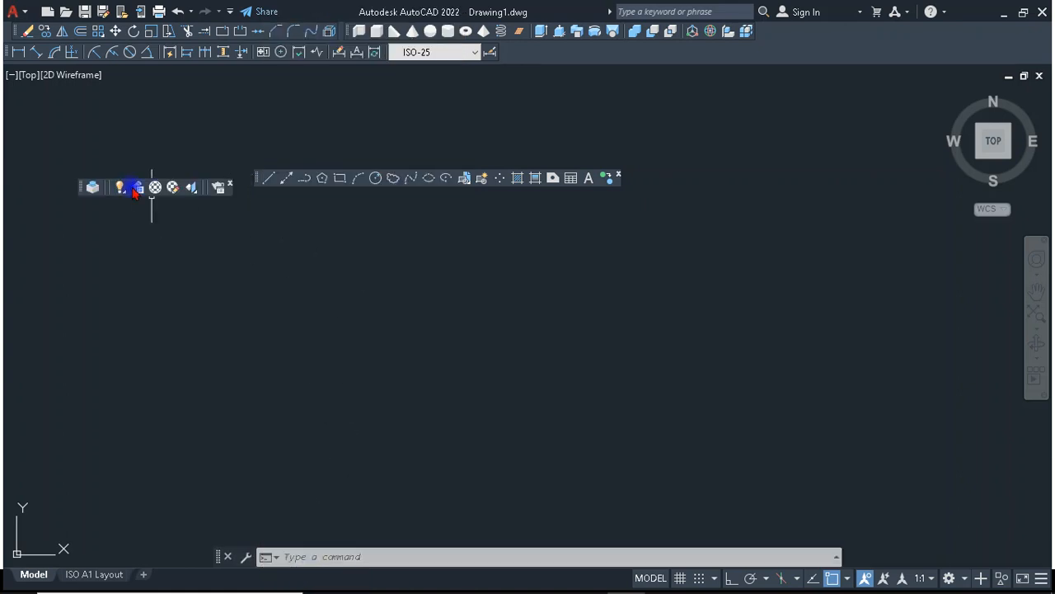
mouse_move(85, 186)
mouse_down()
mouse_move(459, 71)
mouse_move(549, 52)
mouse_move(585, 57)
mouse_up()
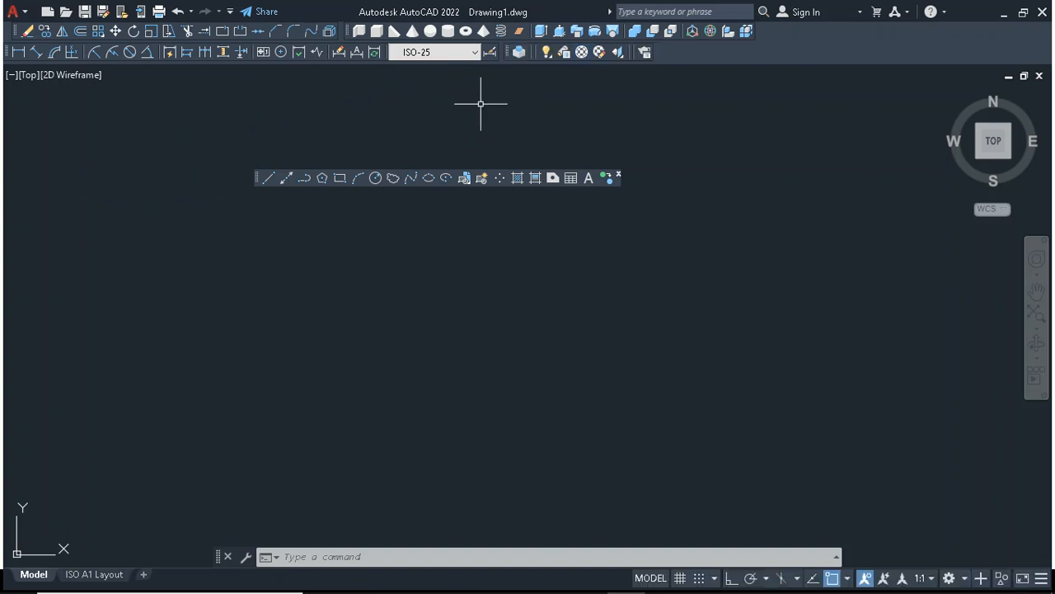
mouse_move(260, 179)
mouse_down()
mouse_move(528, 99)
mouse_move(632, 52)
mouse_move(723, 64)
mouse_move(841, 58)
mouse_up()
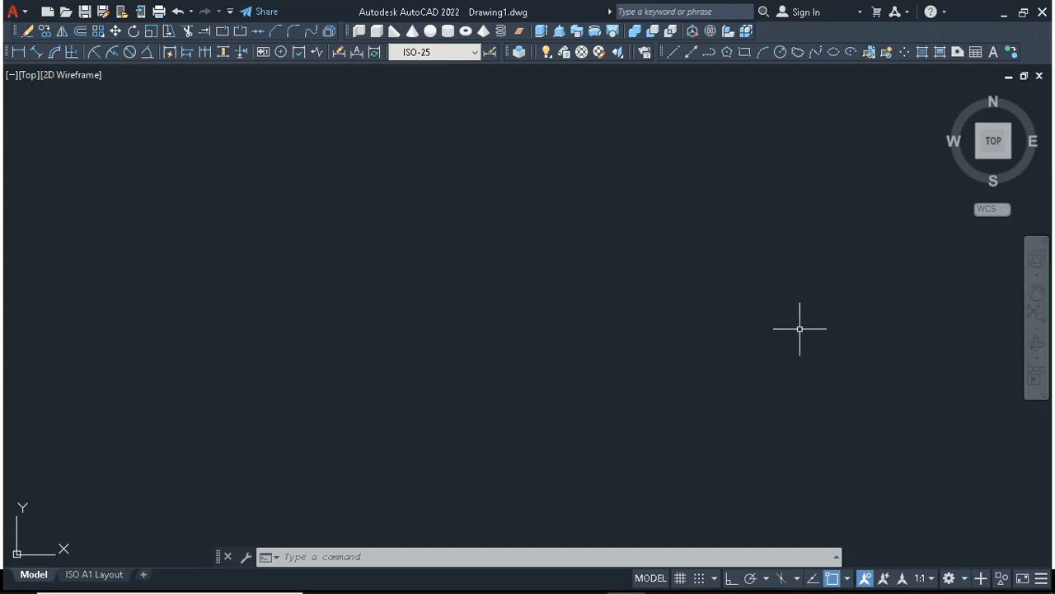
Save the current interface layout as a workspace named classic
click(964, 578)
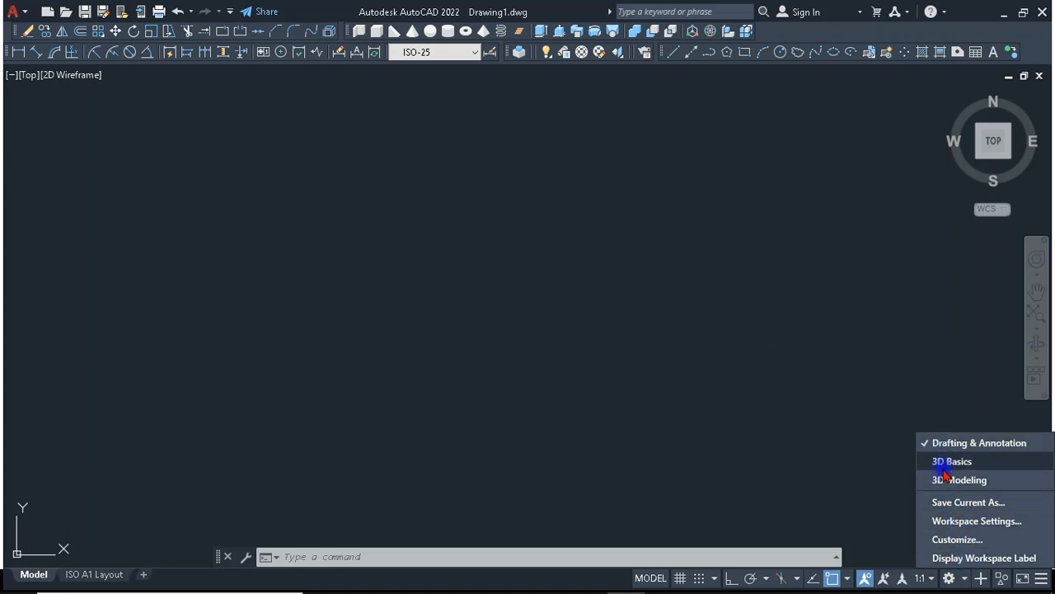
click(972, 511)
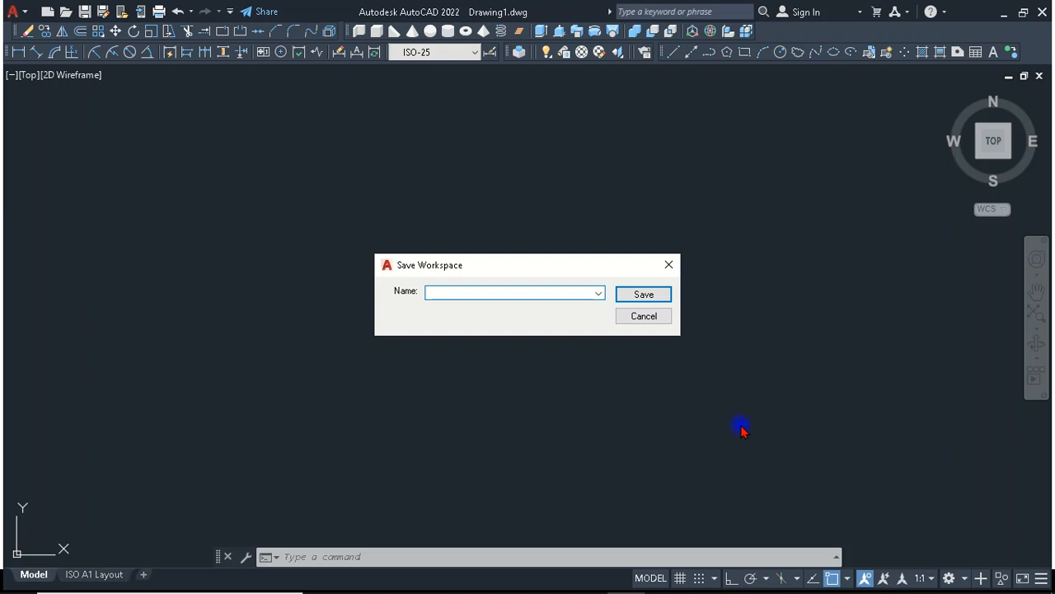
text(classic)
click(641, 297)
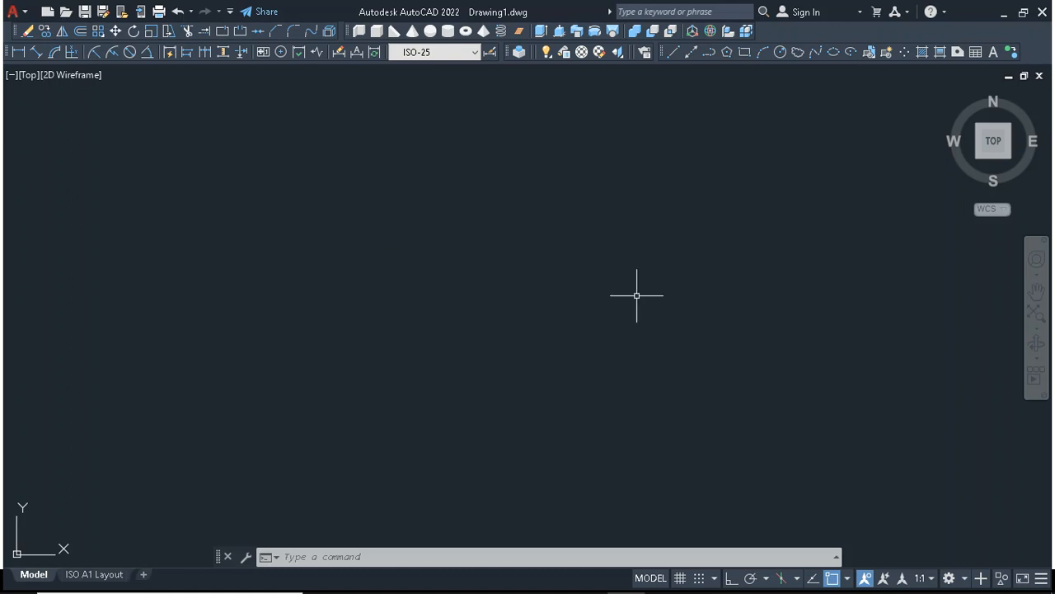
Switch to the 3D Modeling workspace and back to the classic workspace
click(964, 579)
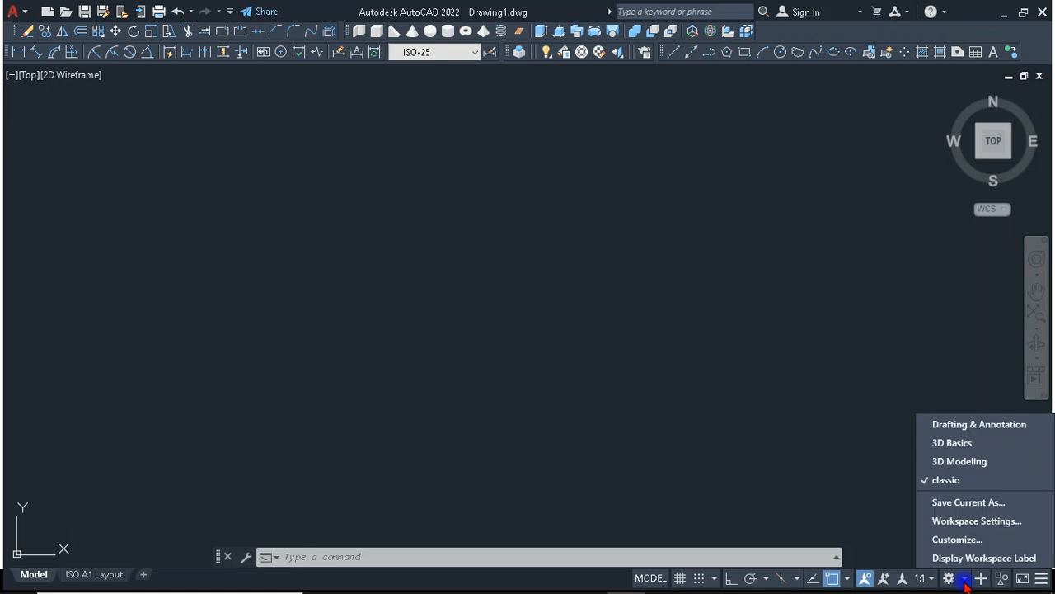
click(953, 462)
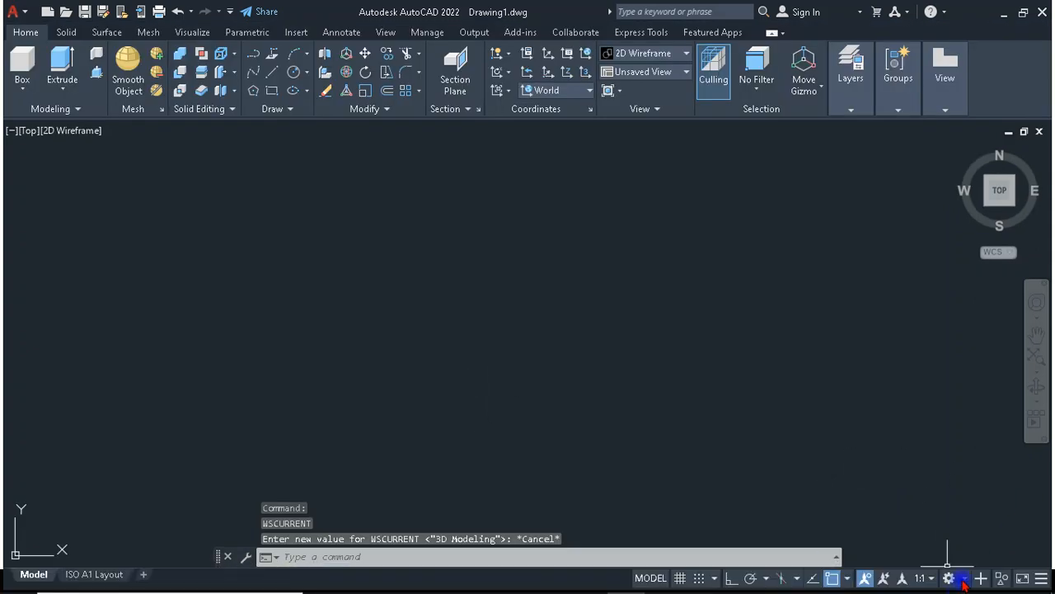
click(963, 581)
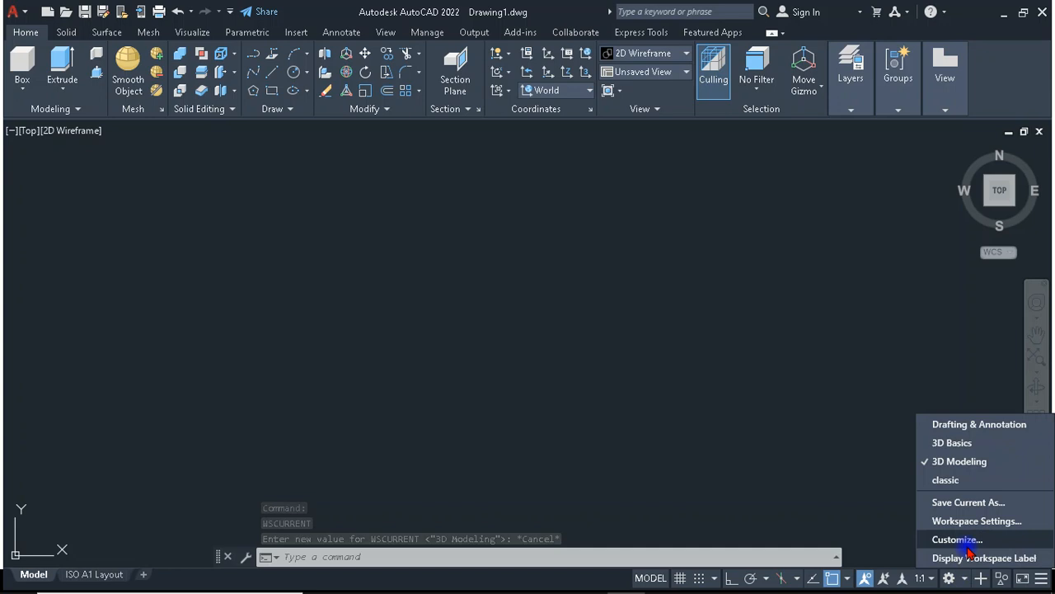
click(946, 481)
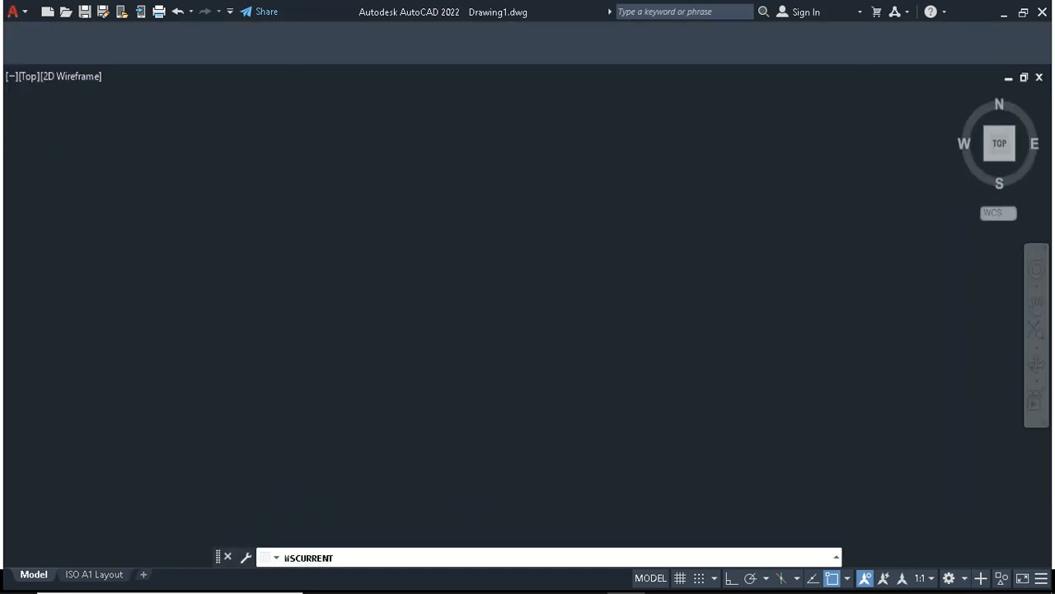